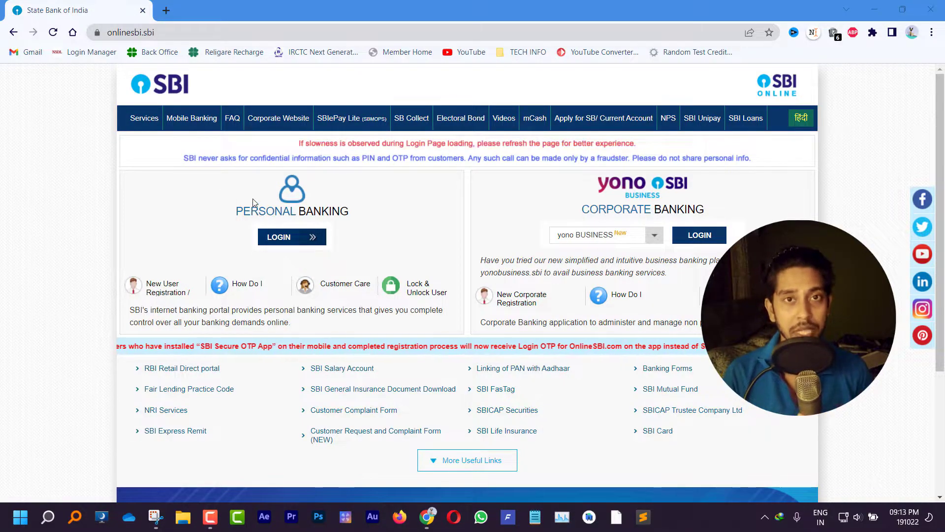
- Open the personal banking login page, then its Forgot Username / Login Password help in a maximized window
{"action": "left_click", "coordinate": [302, 238]}
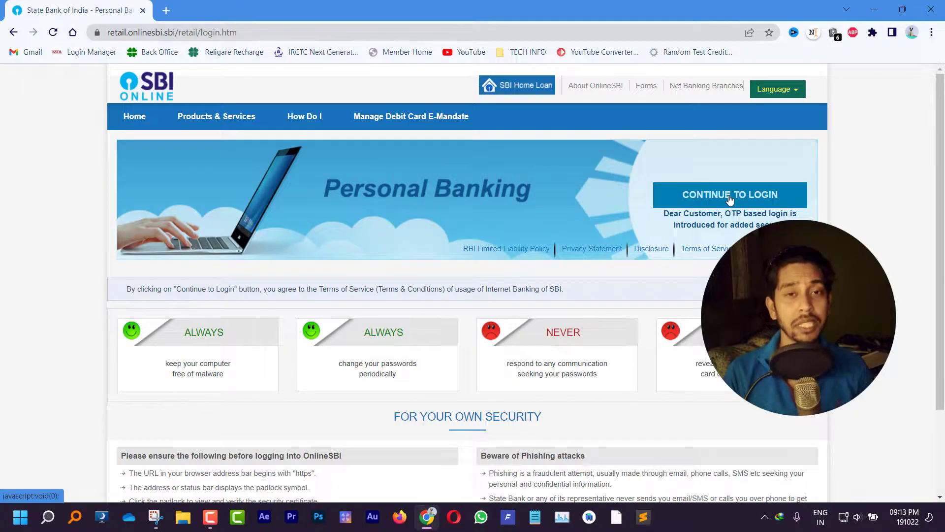
{"action": "left_click", "coordinate": [730, 200]}
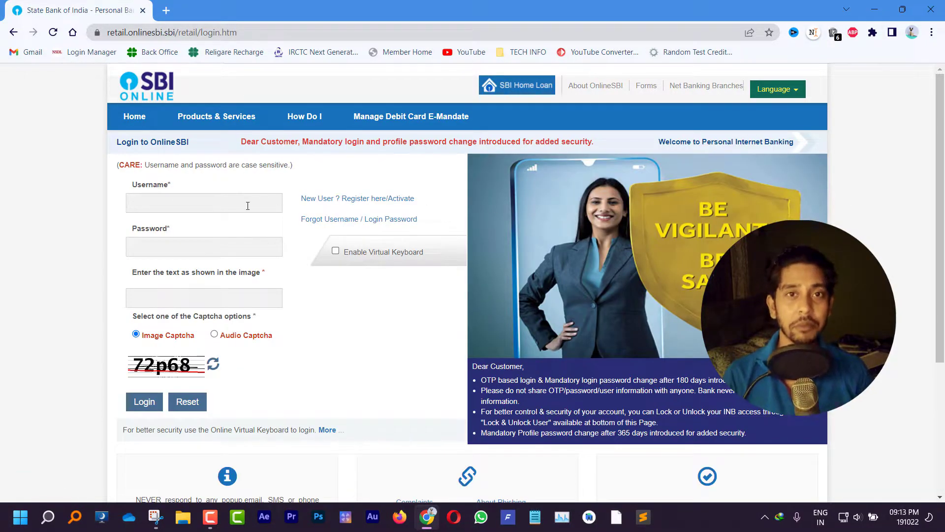
{"action": "left_click", "coordinate": [379, 219]}
{"action": "left_click", "coordinate": [443, 10]}
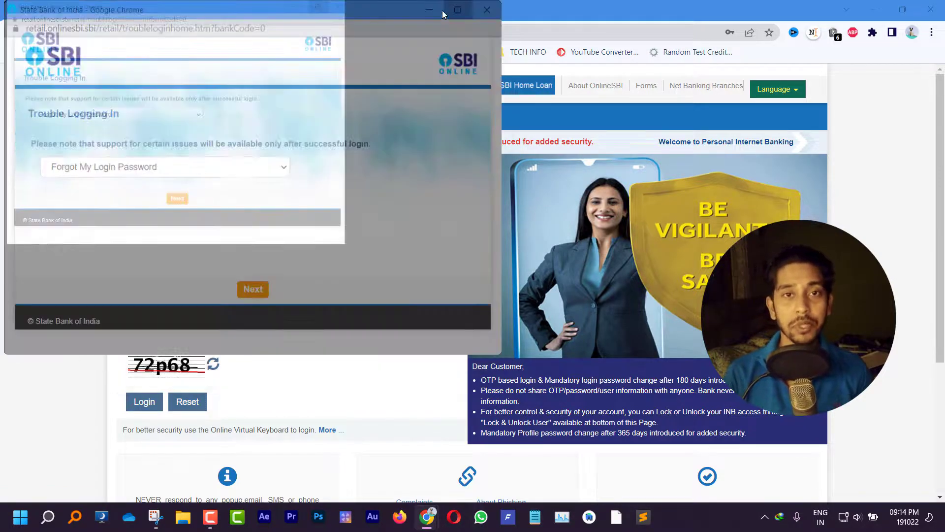
- Select Forgot My Login Password as the login problem and continue to the account details form
{"action": "left_click", "coordinate": [362, 158]}
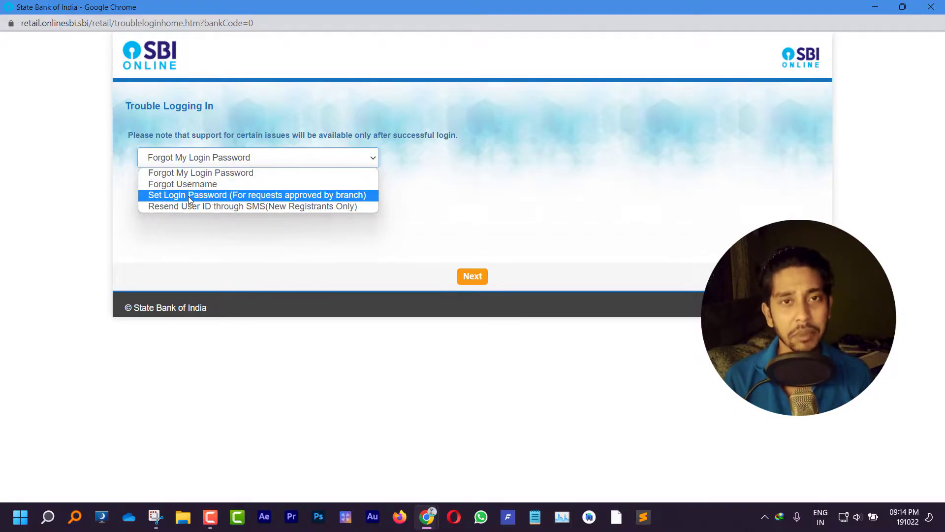
{"action": "left_click", "coordinate": [220, 175]}
{"action": "left_click", "coordinate": [472, 275]}
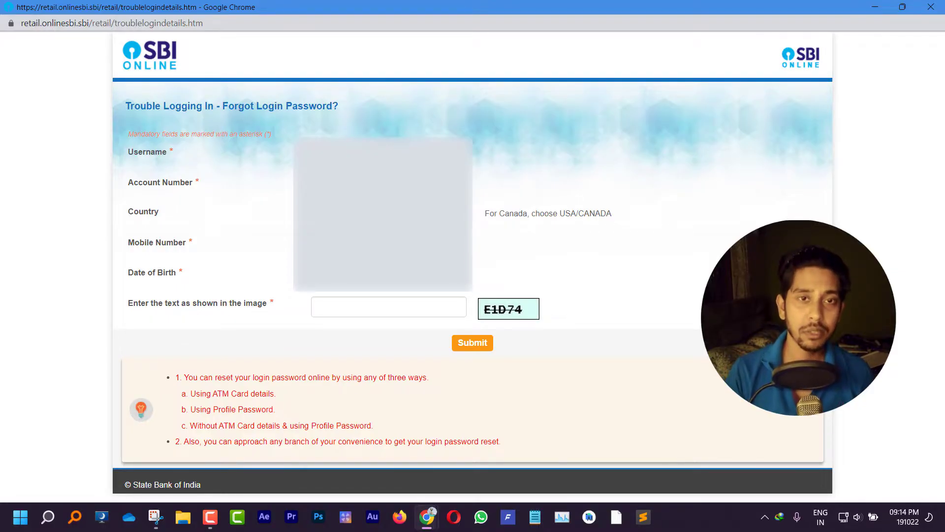
- Confirm the country, enter the captcha text shown in the image, and submit the forgotten login password form
{"action": "key", "text": "alt+Down"}
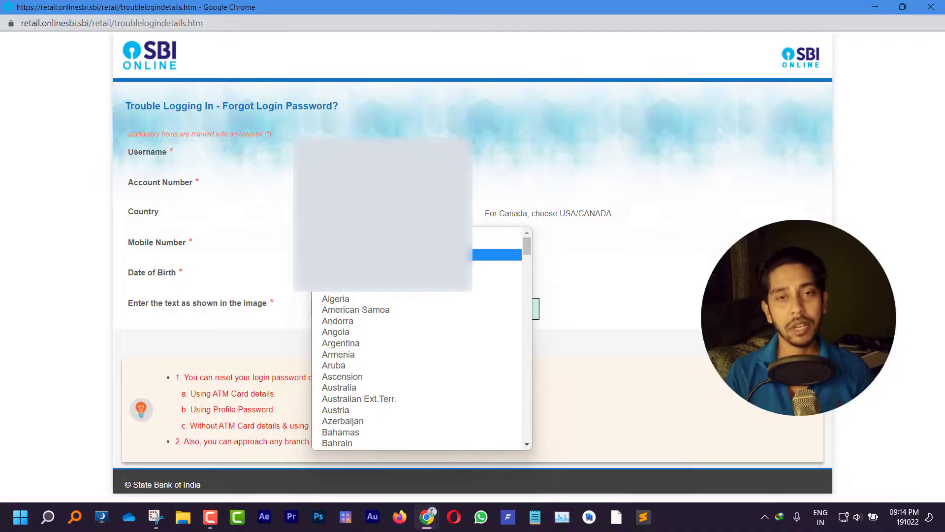
{"action": "key", "text": "Return"}
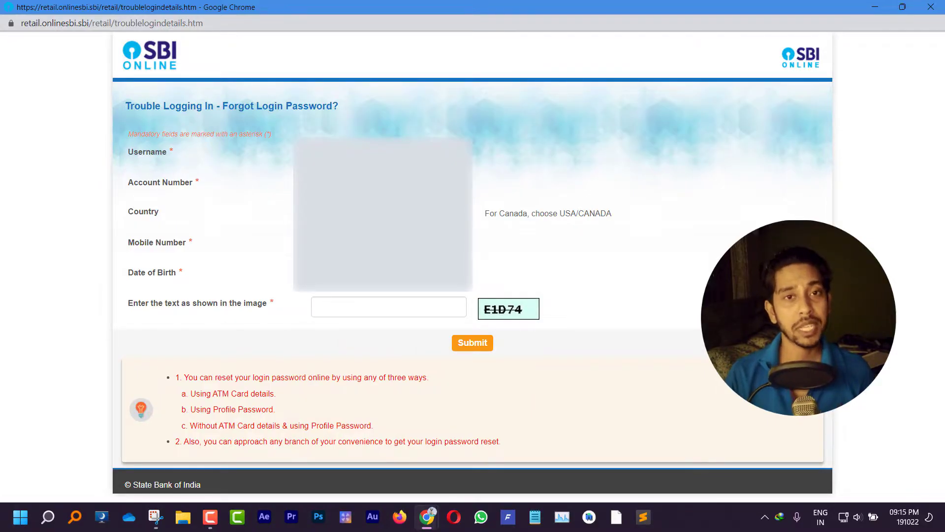
{"action": "left_click", "coordinate": [369, 306]}
{"action": "type", "text": "E1D74"}
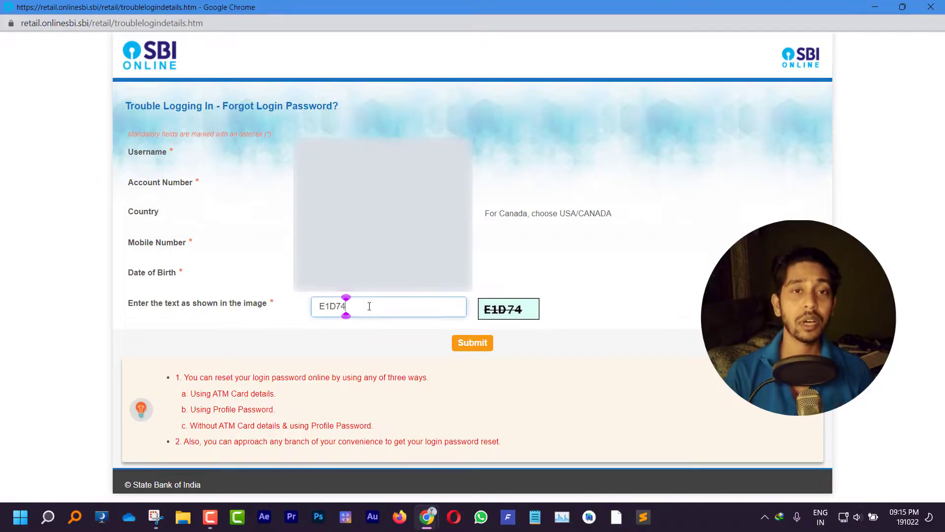
{"action": "left_click", "coordinate": [483, 347]}
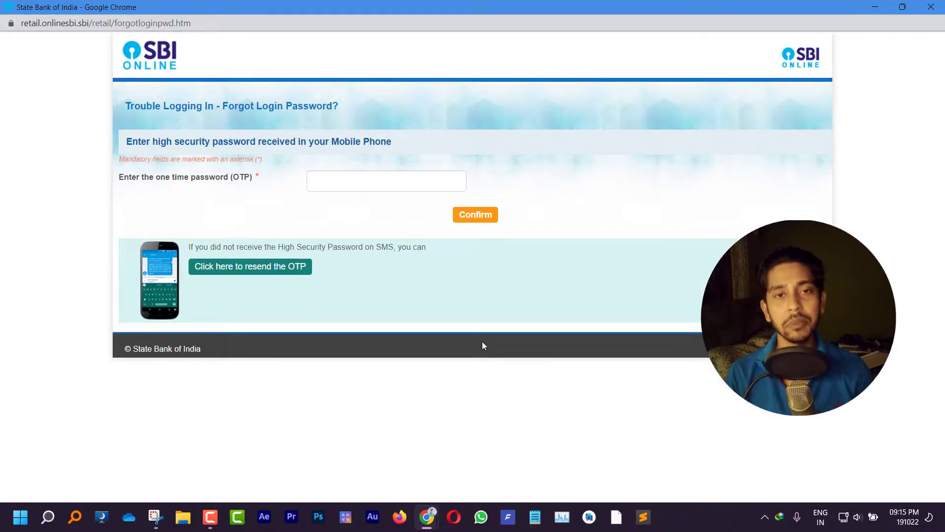
- Enter the one time password received on the mobile phone, confirm it, and decline saving it in the browser
{"action": "left_click", "coordinate": [344, 181]}
{"action": "key", "text": "ctrl+v"}
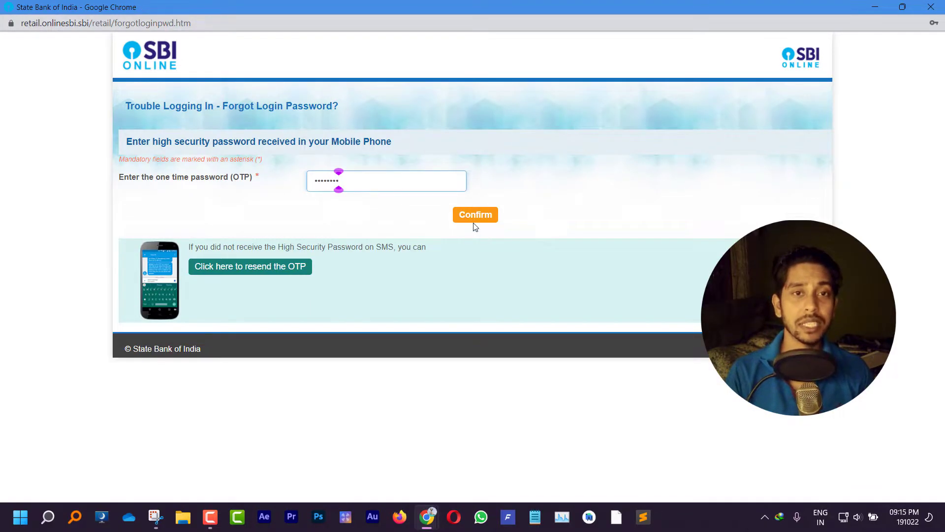
{"action": "left_click", "coordinate": [475, 215]}
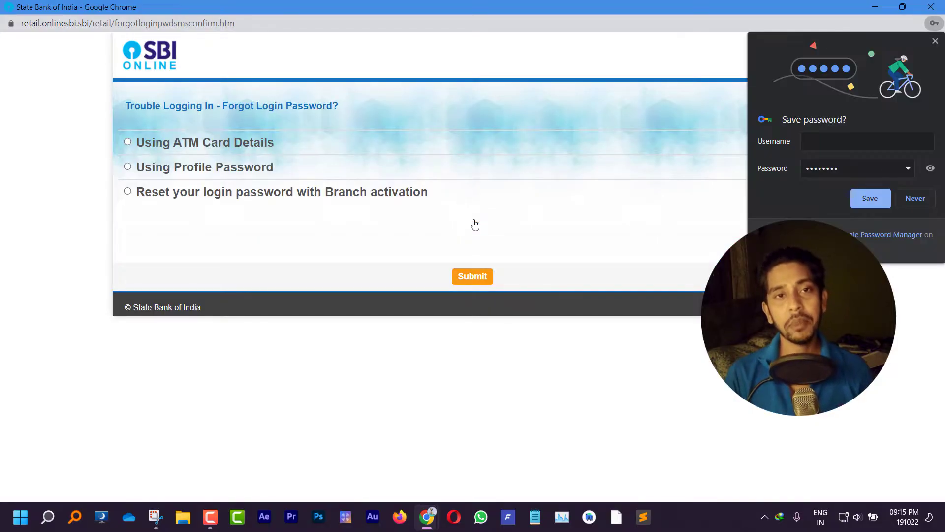
{"action": "left_click", "coordinate": [916, 197]}
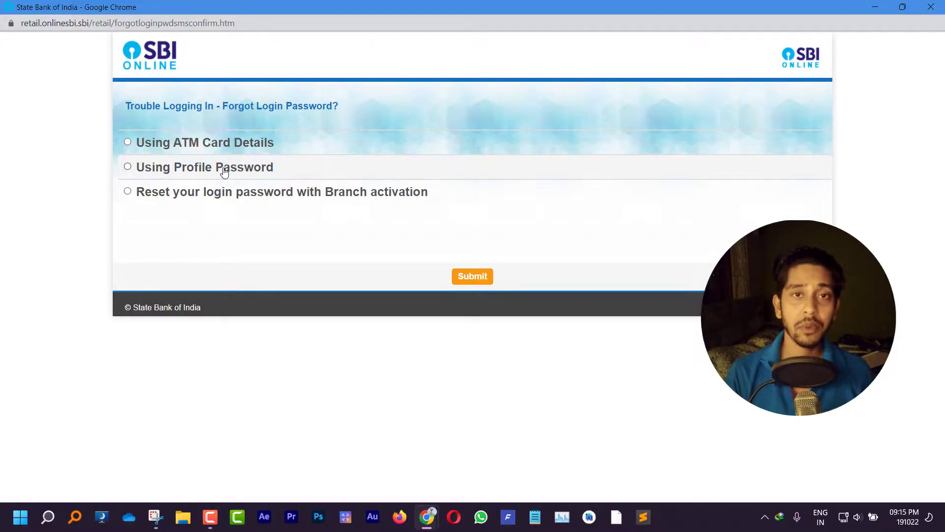
- Request the login password reset with Branch activation and open the downloadable reset form
{"action": "left_click", "coordinate": [128, 192]}
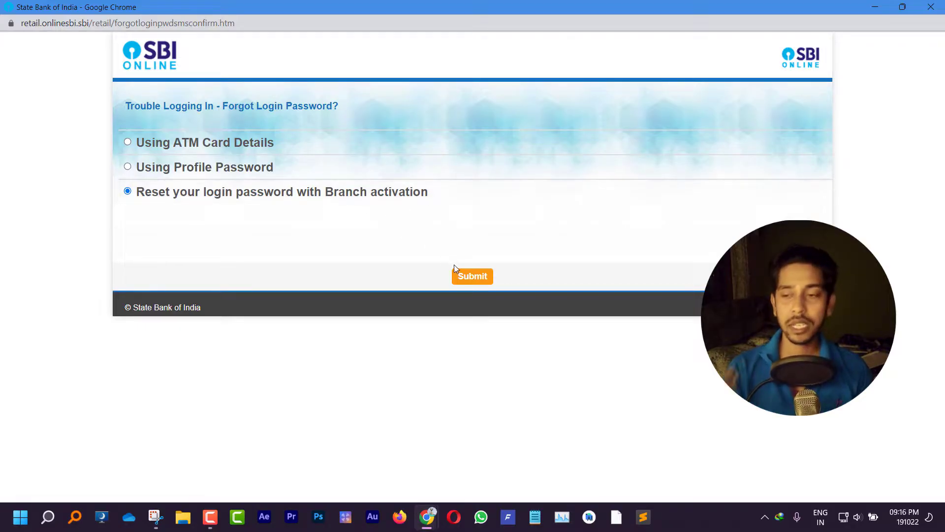
{"action": "left_click", "coordinate": [470, 280]}
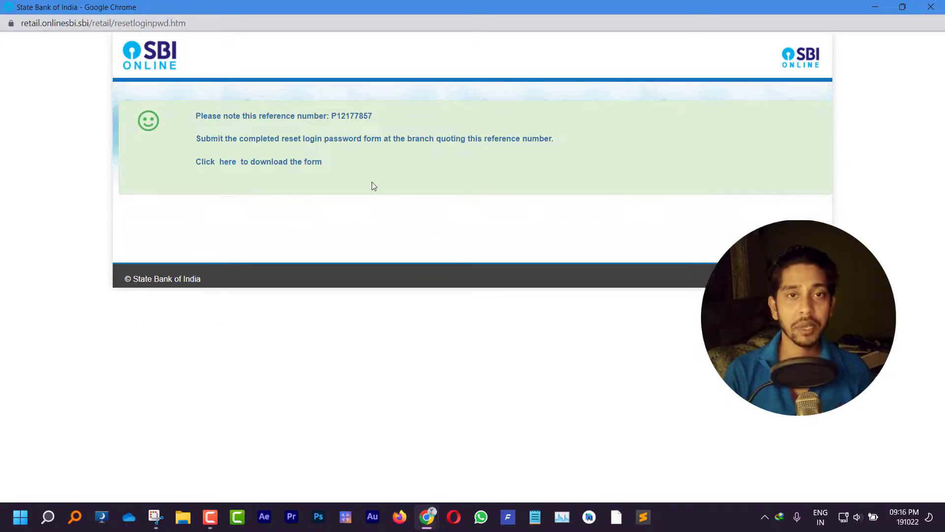
{"action": "left_click", "coordinate": [228, 162]}
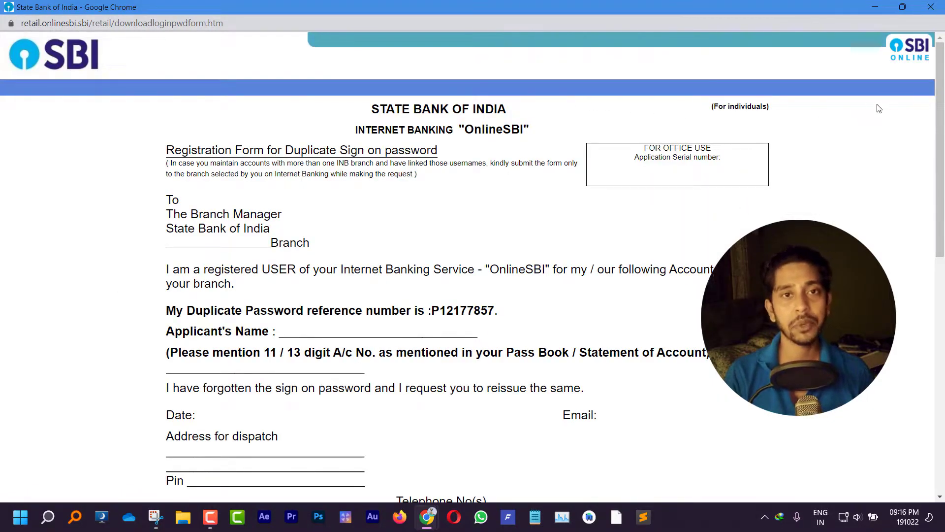
- Print the duplicate sign on password form to a PDF named State Bank of India.pdf on the Desktop
{"action": "scroll", "coordinate": [688, 215], "scroll_direction": "down", "scroll_amount": 10}
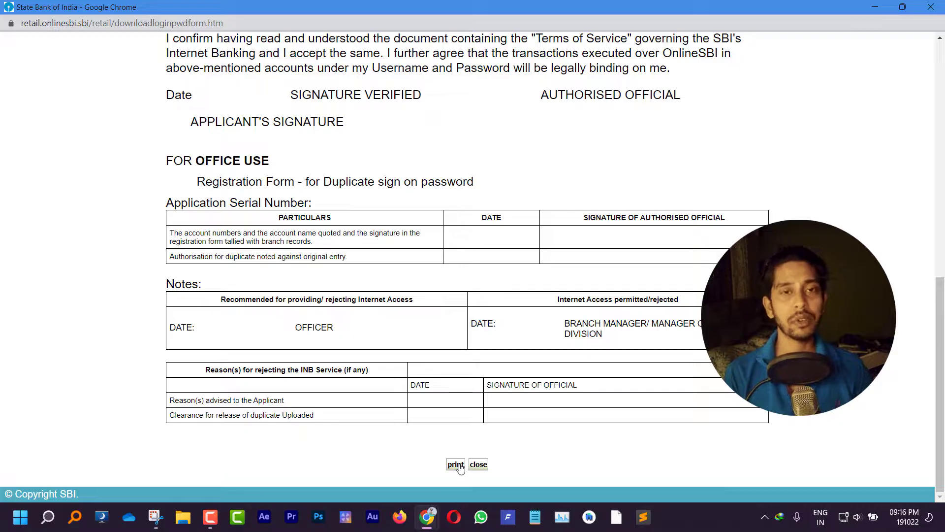
{"action": "left_click", "coordinate": [456, 465]}
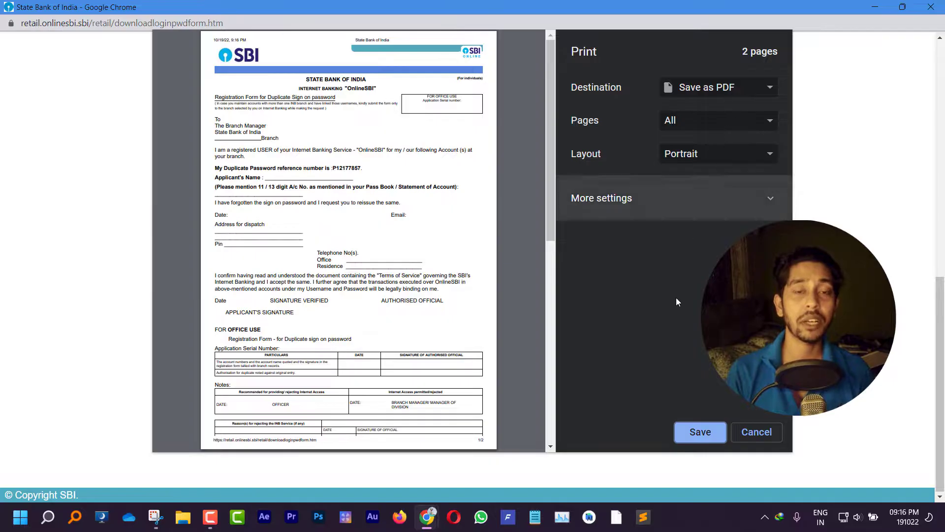
{"action": "left_click", "coordinate": [702, 433]}
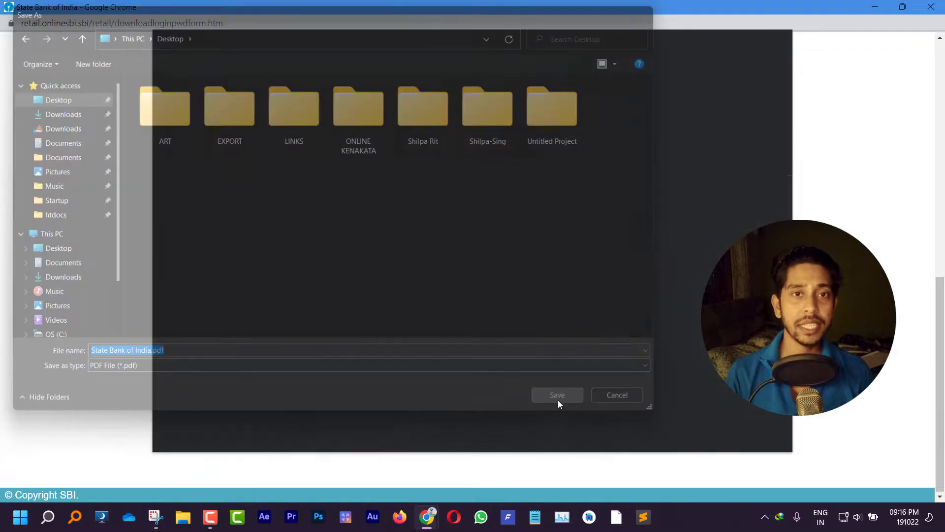
{"action": "left_click", "coordinate": [557, 399]}
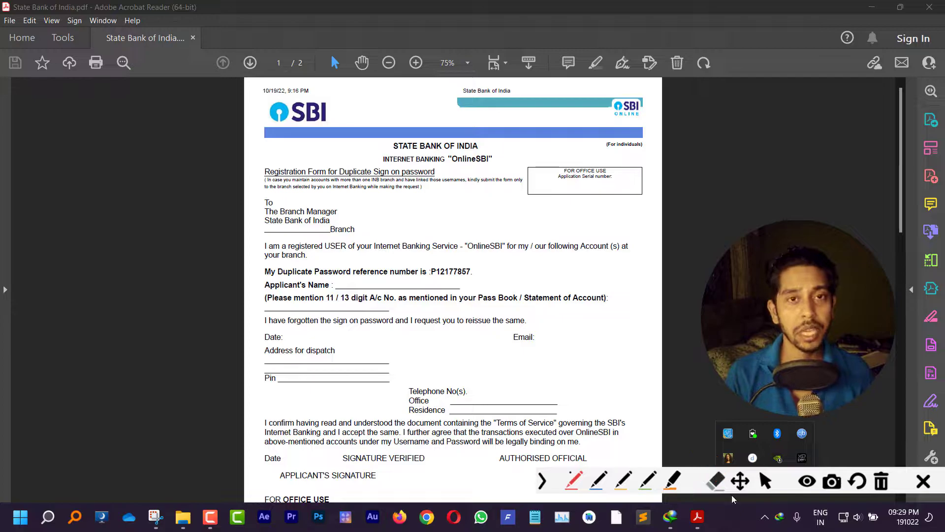
- Mark the branch, applicant's name and account number blanks with the red pen, labelling them "Branch", "Name" and "A/C"
{"action": "left_click", "coordinate": [733, 499]}
{"action": "left_click_drag", "start_coordinate": [291, 225], "coordinate": [313, 219]}
{"action": "mouse_move", "coordinate": [386, 217]}
{"action": "left_mouse_down"}
{"action": "mouse_move", "coordinate": [354, 226]}
{"action": "mouse_move", "coordinate": [470, 204]}
{"action": "left_mouse_up"}
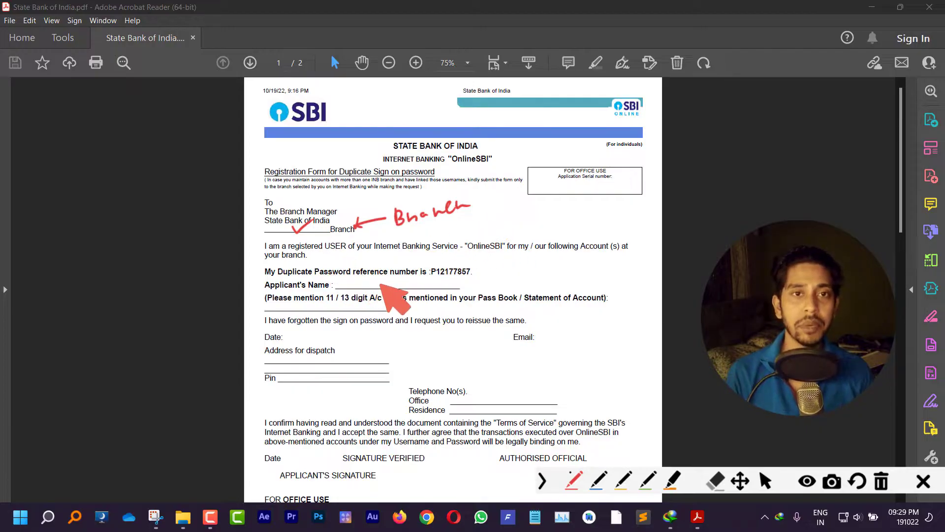
{"action": "left_click_drag", "start_coordinate": [442, 281], "coordinate": [546, 268]}
{"action": "mouse_move", "coordinate": [399, 304]}
{"action": "left_mouse_down"}
{"action": "mouse_move", "coordinate": [380, 309]}
{"action": "mouse_move", "coordinate": [440, 302]}
{"action": "mouse_move", "coordinate": [445, 315]}
{"action": "left_mouse_up"}
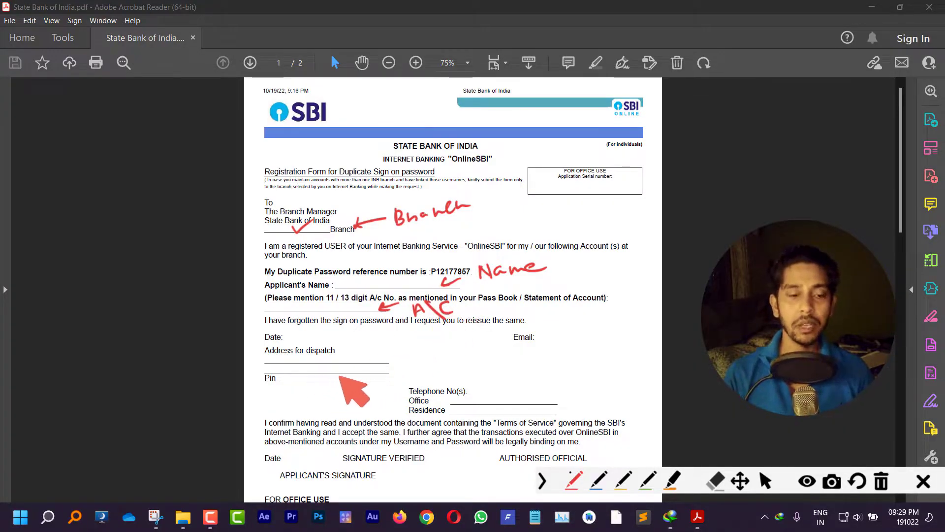
- Handwrite the date 19/10/22, a sample e-mail address and the note "ADDRESS" beside the matching form fields
{"action": "left_click", "coordinate": [304, 330]}
{"action": "mouse_move", "coordinate": [305, 330]}
{"action": "left_mouse_down"}
{"action": "mouse_move", "coordinate": [293, 339]}
{"action": "mouse_move", "coordinate": [366, 346]}
{"action": "left_mouse_up"}
{"action": "left_click_drag", "start_coordinate": [376, 334], "coordinate": [387, 344]}
{"action": "left_click_drag", "start_coordinate": [388, 335], "coordinate": [399, 342]}
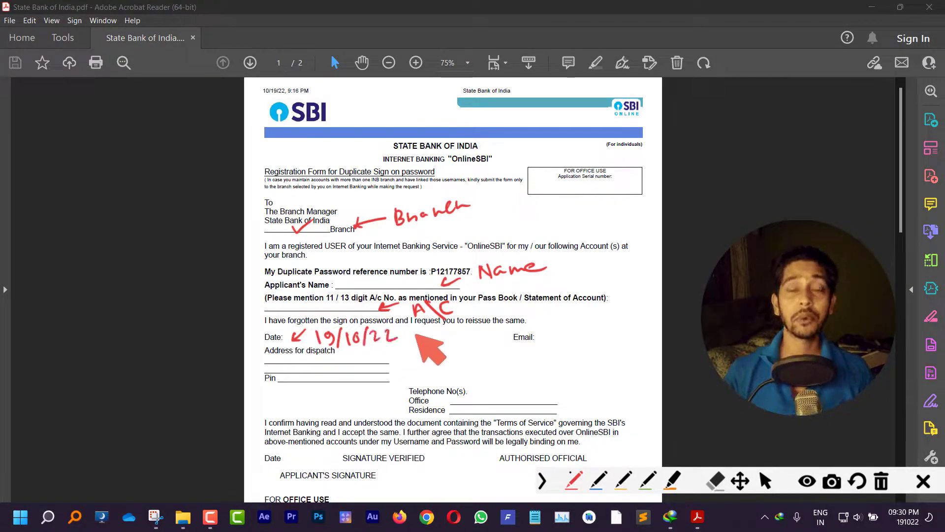
{"action": "mouse_move", "coordinate": [542, 337]}
{"action": "left_mouse_down"}
{"action": "mouse_move", "coordinate": [582, 327]}
{"action": "mouse_move", "coordinate": [667, 331]}
{"action": "left_mouse_up"}
{"action": "mouse_move", "coordinate": [398, 367]}
{"action": "left_mouse_down"}
{"action": "mouse_move", "coordinate": [385, 375]}
{"action": "mouse_move", "coordinate": [466, 364]}
{"action": "left_mouse_up"}
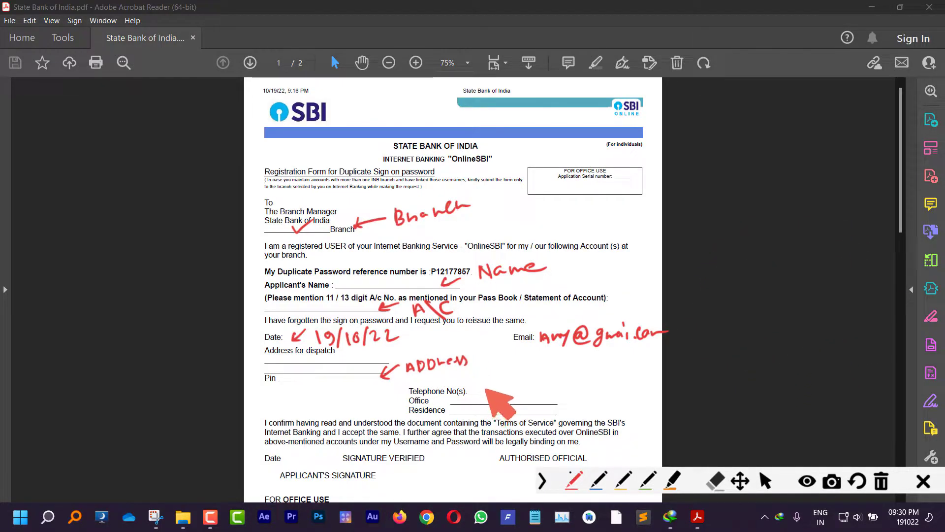
- Handwrite a partly masked telephone number and a sample signature beside their fields, and tick the Applicant's Signature label
{"action": "left_click_drag", "start_coordinate": [475, 390], "coordinate": [516, 388]}
{"action": "mouse_move", "coordinate": [515, 382]}
{"action": "left_mouse_down"}
{"action": "mouse_move", "coordinate": [507, 388]}
{"action": "mouse_move", "coordinate": [525, 386]}
{"action": "left_mouse_up"}
{"action": "mouse_move", "coordinate": [526, 380]}
{"action": "left_mouse_down"}
{"action": "mouse_move", "coordinate": [519, 386]}
{"action": "mouse_move", "coordinate": [537, 385]}
{"action": "left_mouse_up"}
{"action": "mouse_move", "coordinate": [537, 379]}
{"action": "left_mouse_down"}
{"action": "mouse_move", "coordinate": [531, 385]}
{"action": "mouse_move", "coordinate": [549, 384]}
{"action": "left_mouse_up"}
{"action": "mouse_move", "coordinate": [550, 377]}
{"action": "left_mouse_down"}
{"action": "mouse_move", "coordinate": [543, 384]}
{"action": "mouse_move", "coordinate": [566, 373]}
{"action": "mouse_move", "coordinate": [558, 385]}
{"action": "left_mouse_up"}
{"action": "left_click_drag", "start_coordinate": [560, 373], "coordinate": [574, 385]}
{"action": "left_click_drag", "start_coordinate": [586, 372], "coordinate": [585, 380]}
{"action": "left_click_drag", "start_coordinate": [594, 371], "coordinate": [594, 382]}
{"action": "left_click_drag", "start_coordinate": [601, 370], "coordinate": [603, 381]}
{"action": "mouse_move", "coordinate": [365, 478]}
{"action": "left_mouse_down"}
{"action": "mouse_move", "coordinate": [374, 488]}
{"action": "mouse_move", "coordinate": [439, 464]}
{"action": "mouse_move", "coordinate": [448, 477]}
{"action": "mouse_move", "coordinate": [456, 462]}
{"action": "left_mouse_up"}
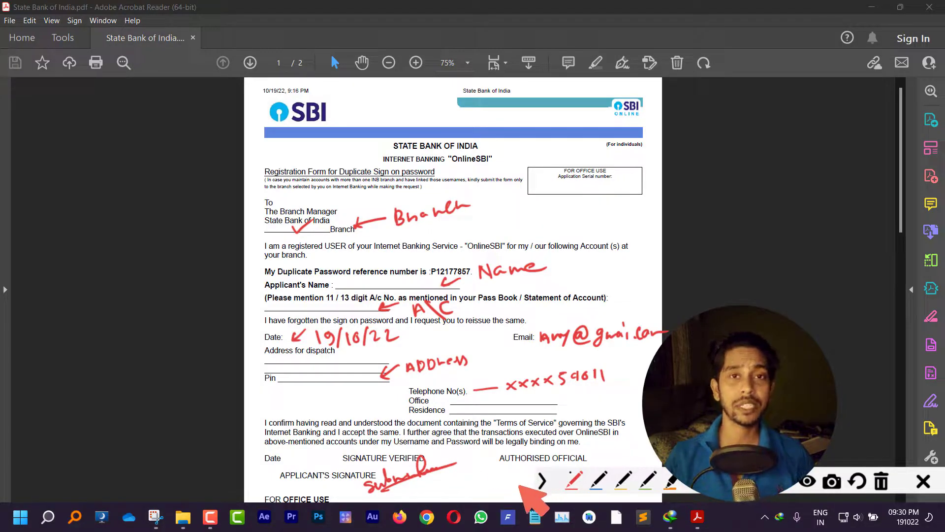
{"action": "left_click_drag", "start_coordinate": [296, 473], "coordinate": [308, 470]}
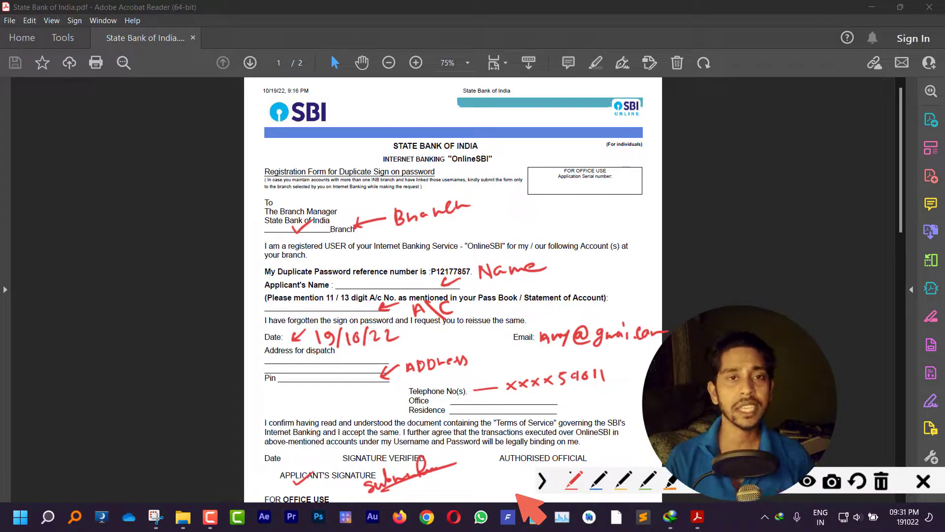
- Box the FOR OFFICE USE section in red, cross it out, and close the screen annotation tool
{"action": "scroll", "coordinate": [529, 512], "scroll_direction": "down", "scroll_amount": 5}
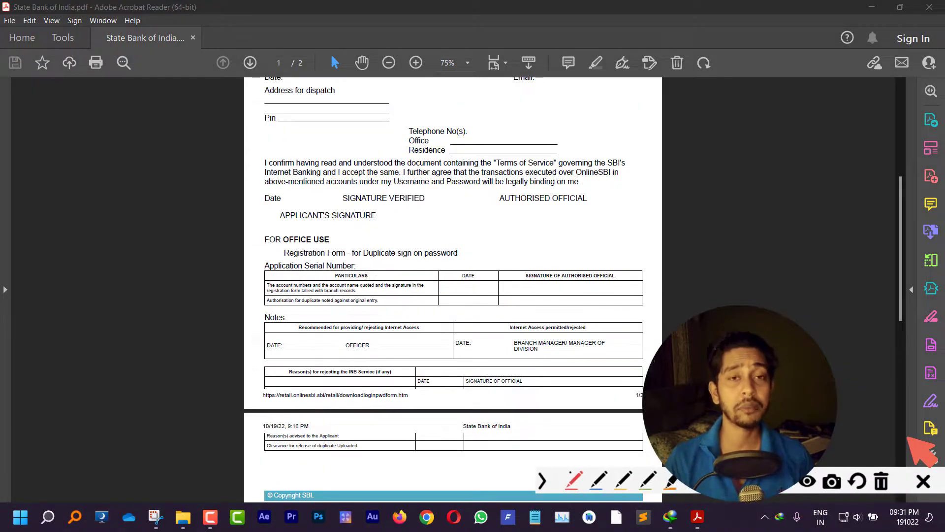
{"action": "mouse_move", "coordinate": [236, 232]}
{"action": "left_mouse_down"}
{"action": "mouse_move", "coordinate": [500, 228]}
{"action": "mouse_move", "coordinate": [673, 246]}
{"action": "mouse_move", "coordinate": [667, 338]}
{"action": "left_mouse_up"}
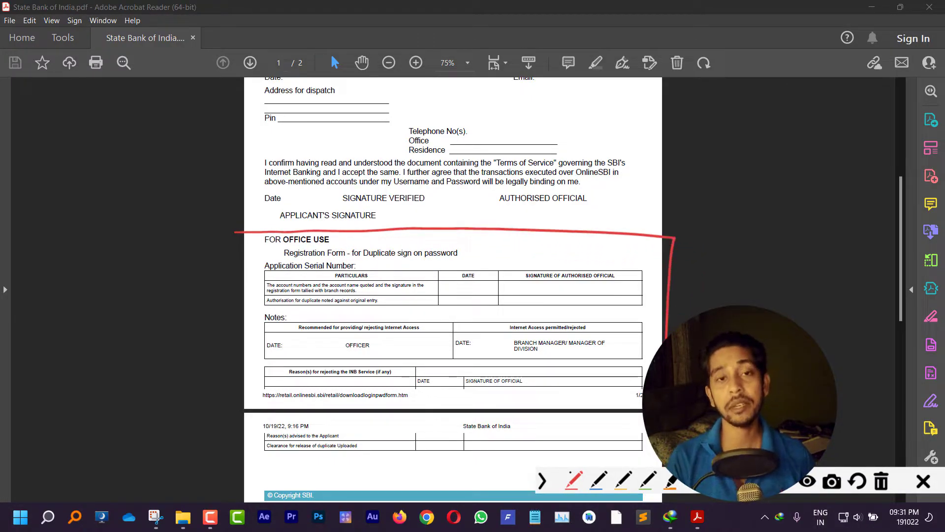
{"action": "mouse_move", "coordinate": [238, 230]}
{"action": "left_mouse_down"}
{"action": "mouse_move", "coordinate": [250, 411]}
{"action": "mouse_move", "coordinate": [324, 445]}
{"action": "mouse_move", "coordinate": [639, 449]}
{"action": "left_mouse_up"}
{"action": "left_click_drag", "start_coordinate": [490, 304], "coordinate": [419, 372]}
{"action": "left_click_drag", "start_coordinate": [412, 315], "coordinate": [493, 369]}
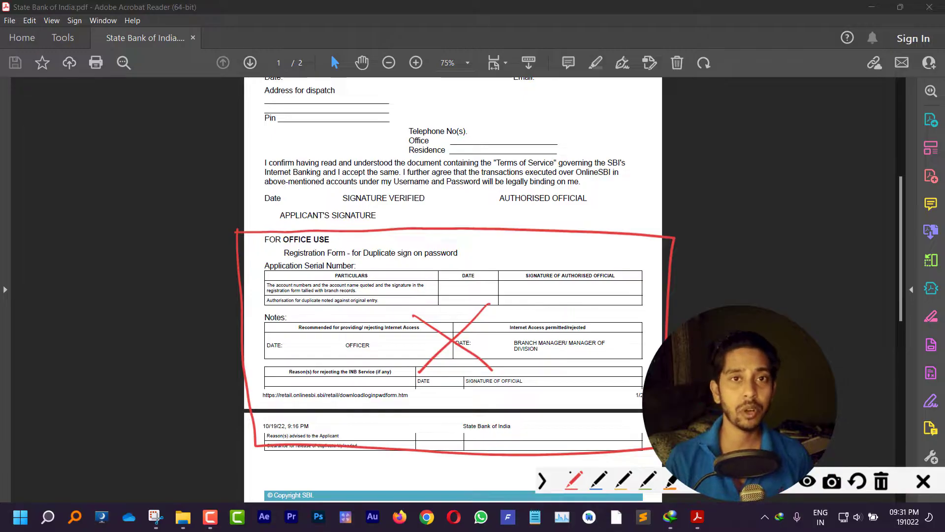
{"action": "left_click", "coordinate": [923, 481]}
{"action": "scroll", "coordinate": [617, 397], "scroll_direction": "up", "scroll_amount": 4}
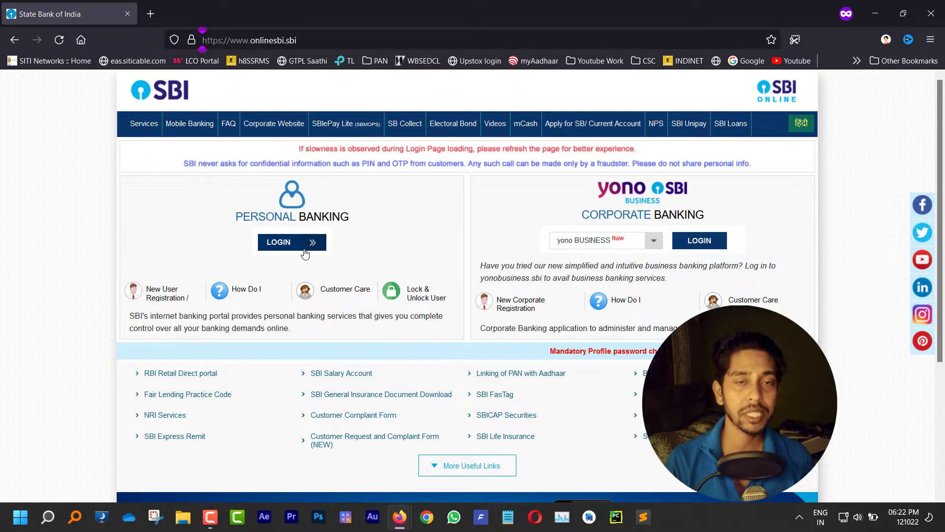
- In Firefox, open the SBI personal banking login page and its Forgot Username / Login Password help
{"action": "left_click", "coordinate": [304, 248]}
{"action": "left_click", "coordinate": [730, 202]}
{"action": "left_click", "coordinate": [358, 224]}
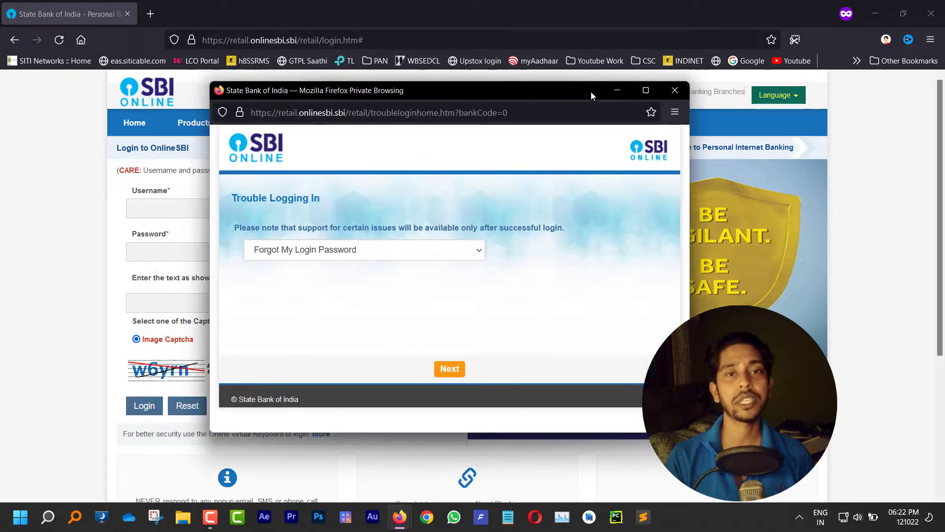
{"action": "left_click_drag", "start_coordinate": [591, 92], "coordinate": [613, 95]}
- Choose Set Login Password (For requests approved by branch) as the login problem
{"action": "left_click", "coordinate": [422, 252]}
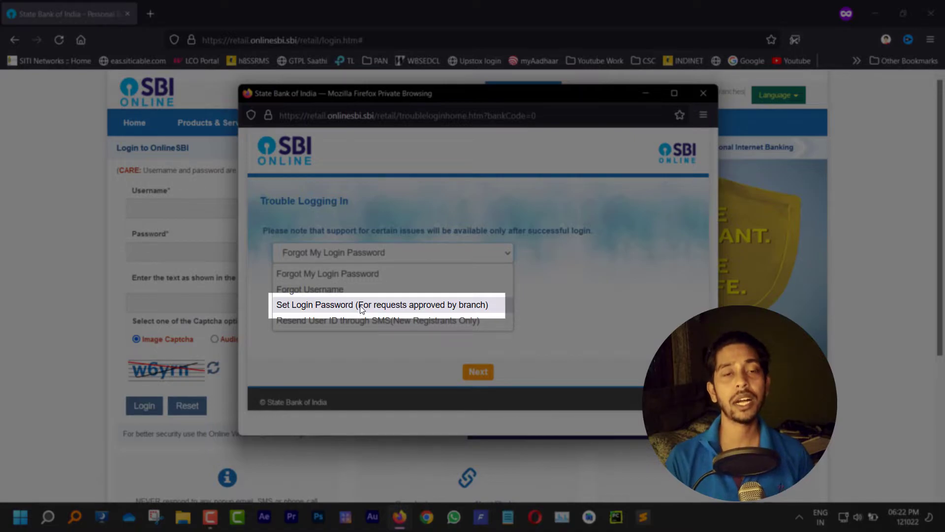
{"action": "left_click", "coordinate": [362, 306]}
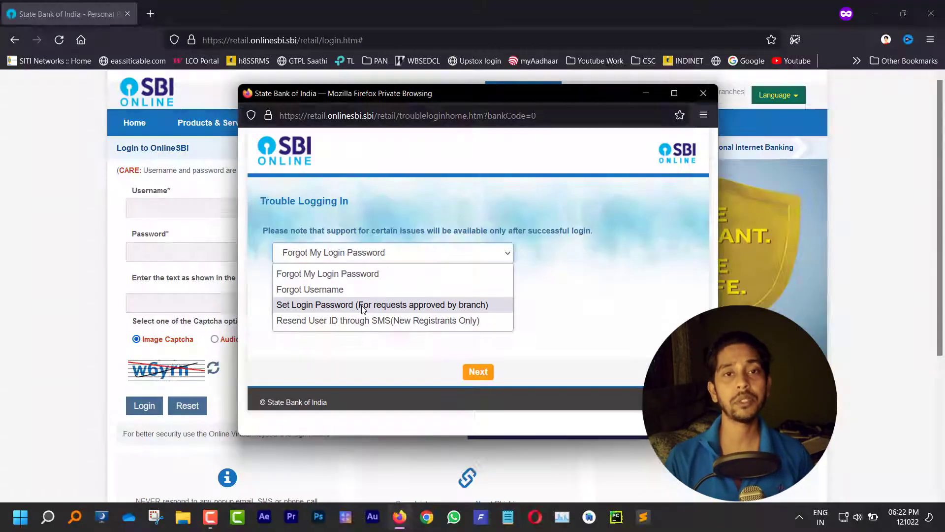
{"action": "left_click", "coordinate": [394, 253]}
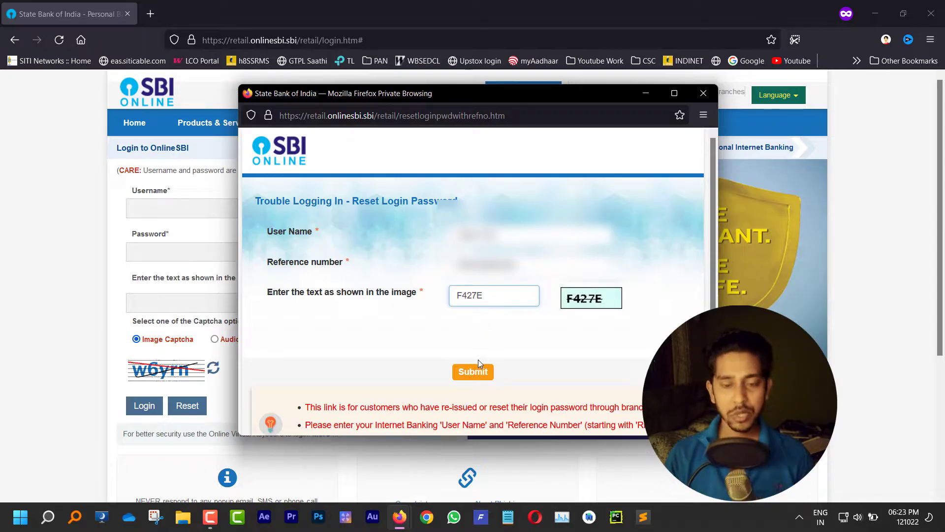
- Submit the login password reset details with the captcha text, and confirm the request with the one-time password sent by SMS
{"action": "left_click", "coordinate": [475, 371]}
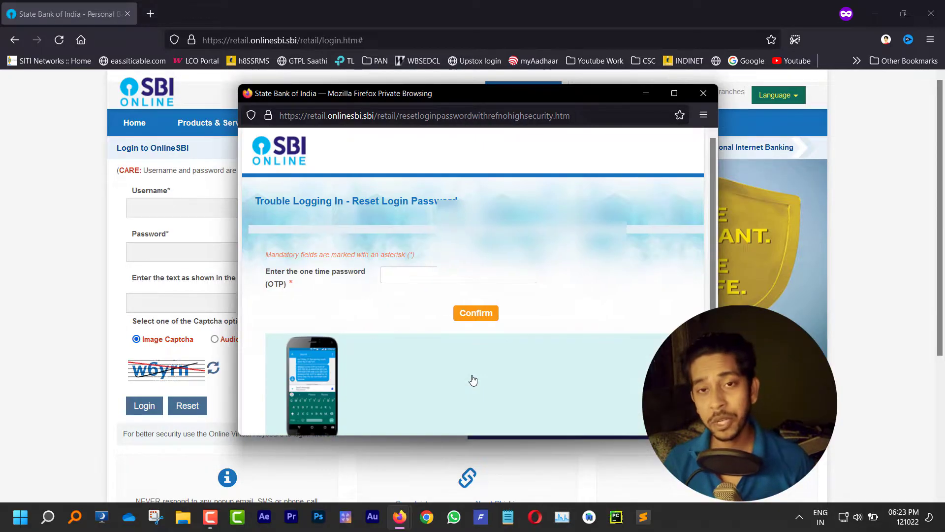
{"action": "left_click", "coordinate": [452, 274]}
{"action": "key", "text": "ctrl+v"}
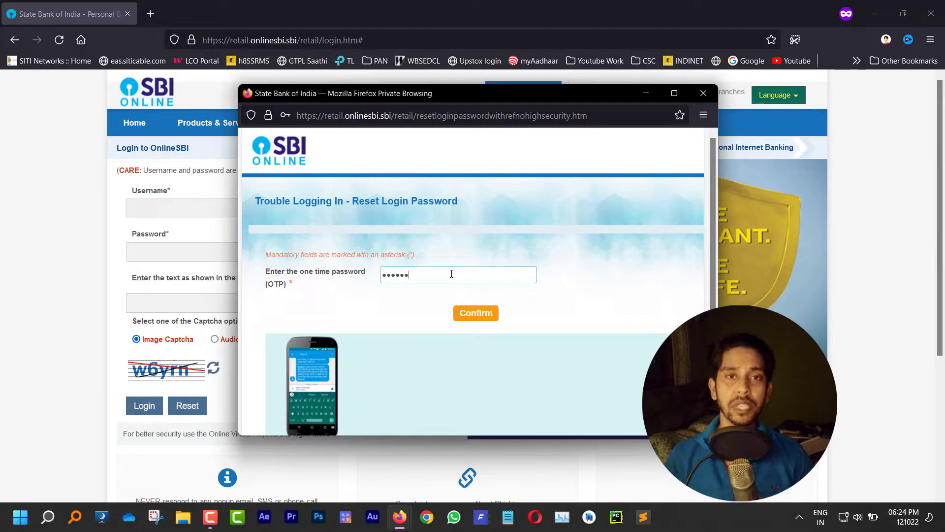
{"action": "type", "text": "•"}
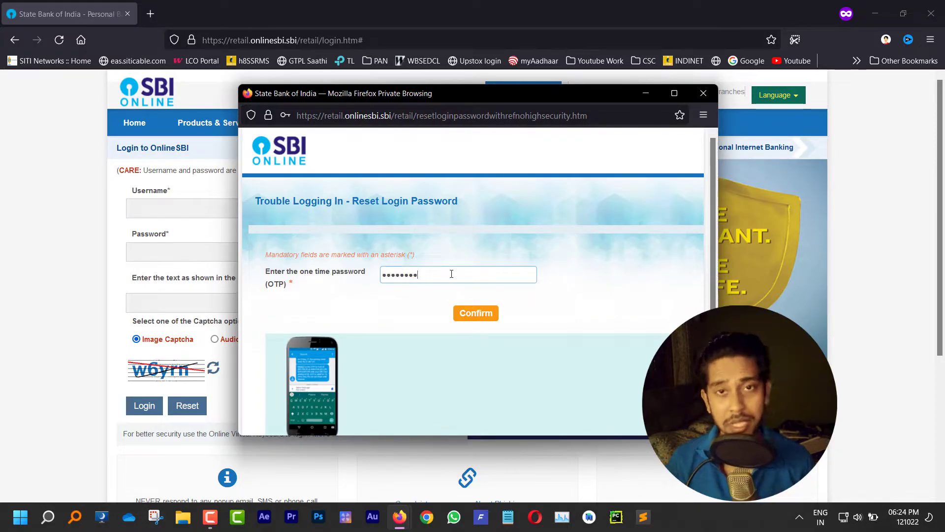
{"action": "left_click", "coordinate": [458, 318]}
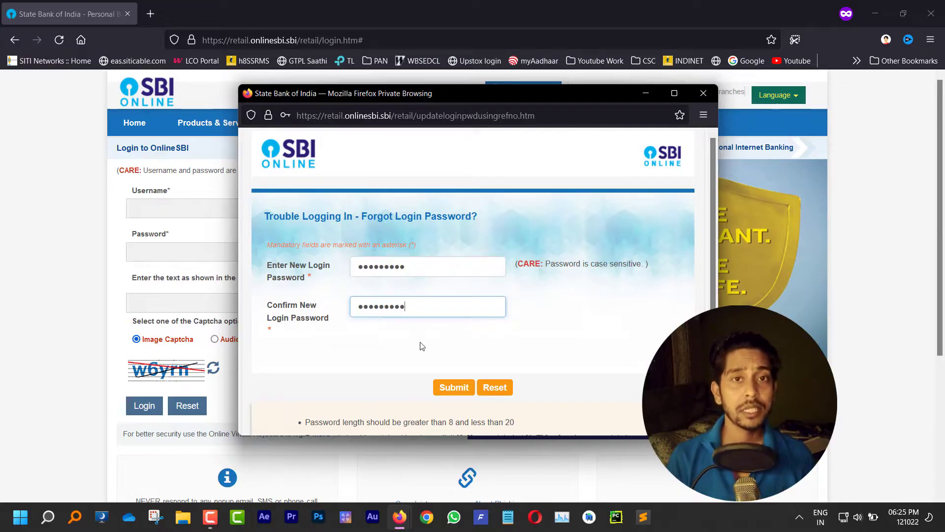
- Submit the new login password, entered in both the new and confirm password fields, and close the reset window
{"action": "left_click", "coordinate": [451, 387]}
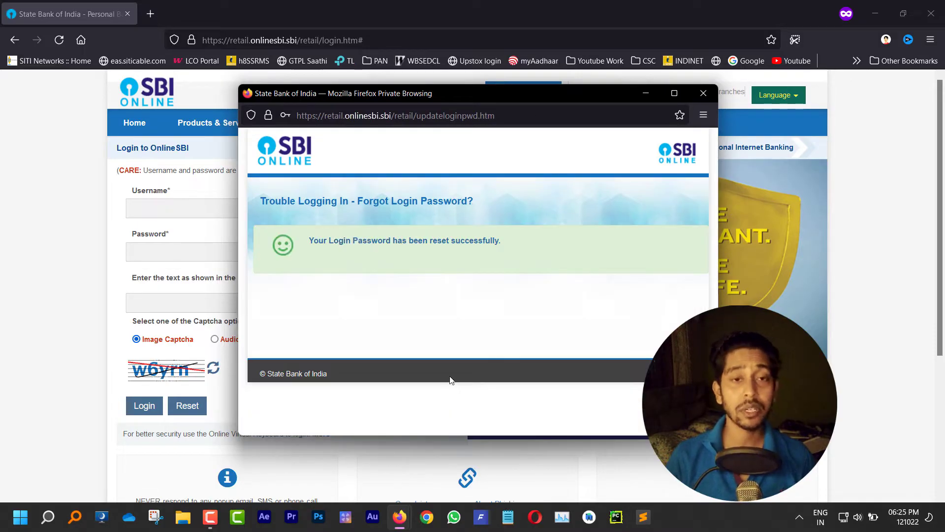
{"action": "left_click", "coordinate": [703, 94]}
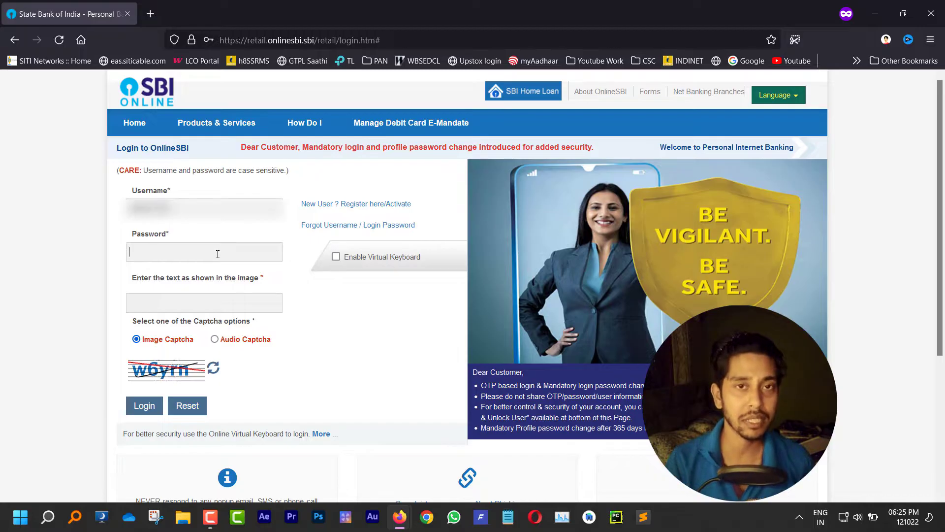
- Log in to OnlineSBI with the new login password and captcha text, and complete second factor authentication with the one-time password
{"action": "type", "text": "•••"}
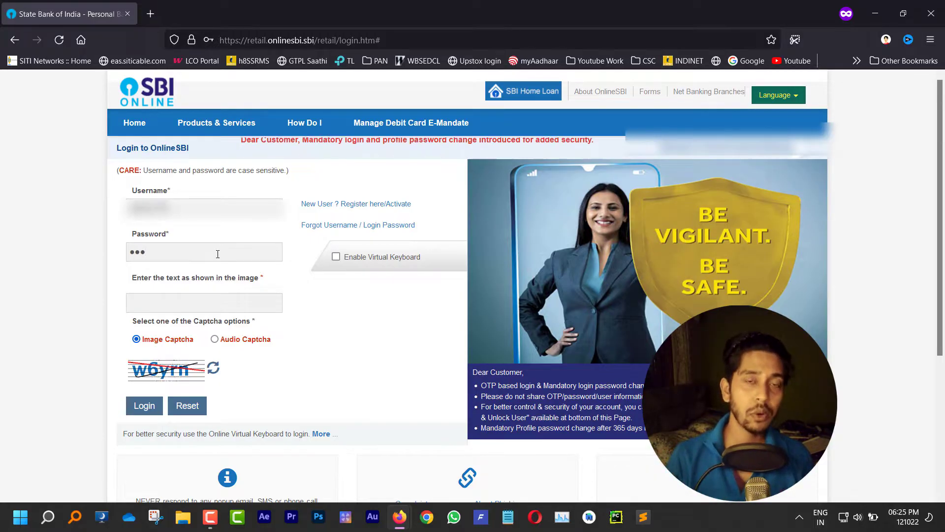
{"action": "type", "text": "w6yrn"}
{"action": "left_click", "coordinate": [144, 405]}
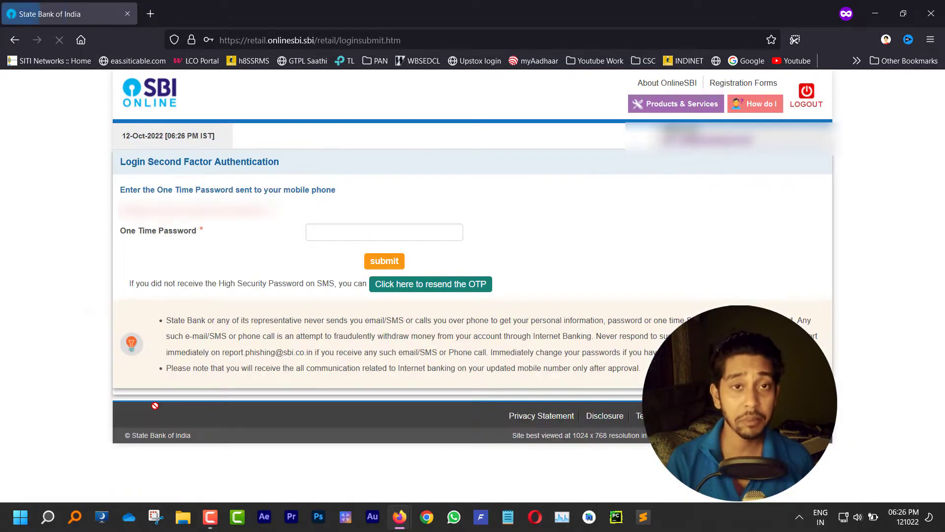
{"action": "left_click", "coordinate": [321, 235]}
{"action": "type", "text": "••••••••"}
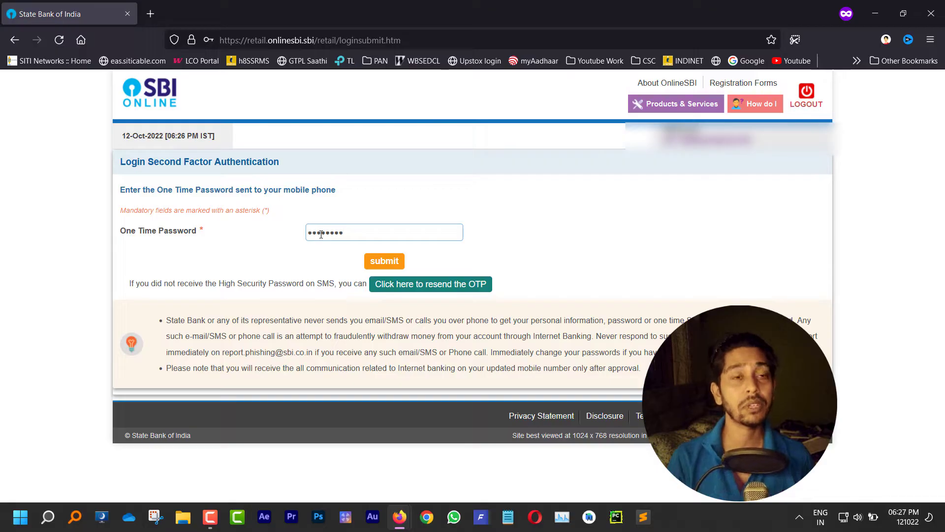
{"action": "left_click", "coordinate": [390, 260]}
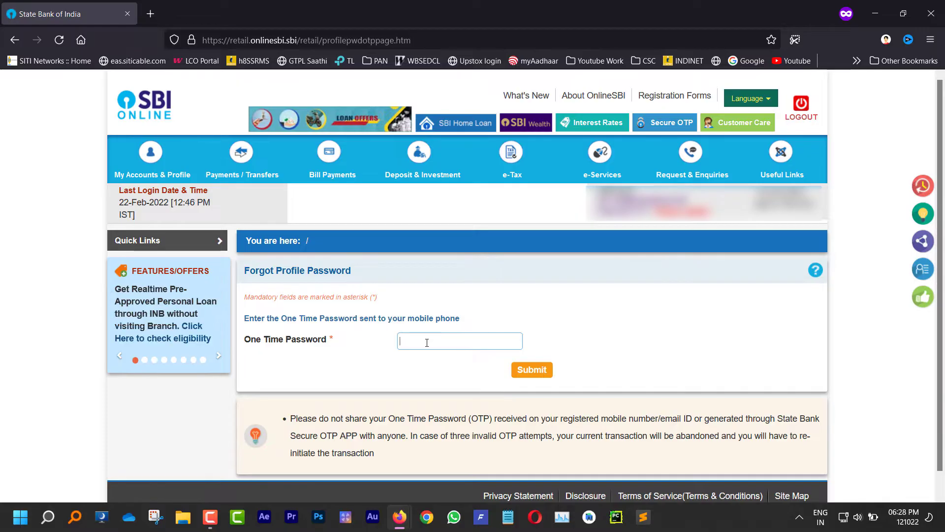
- Submit the one-time password for the Forgot Profile Password request
{"action": "left_click", "coordinate": [538, 375]}
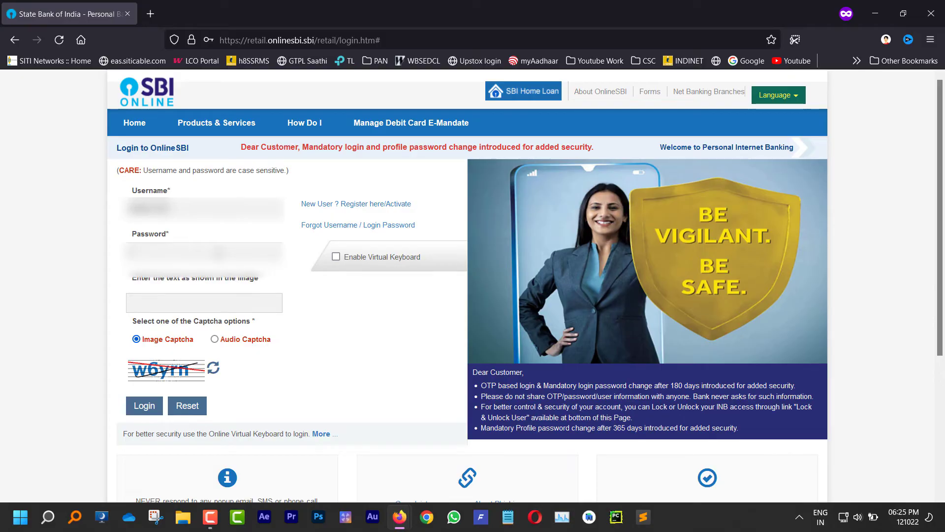
- Sign in to personal internet banking again with the login password, captcha text and one-time password to open the account summary
{"action": "type", "text": "***"}
{"action": "key", "text": "Tab"}
{"action": "type", "text": "w6yrn"}
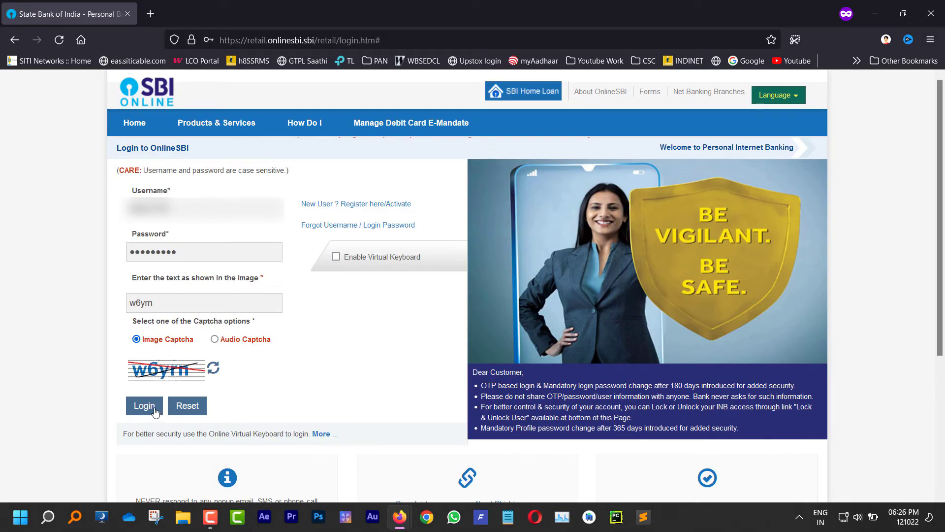
{"action": "left_click", "coordinate": [144, 406]}
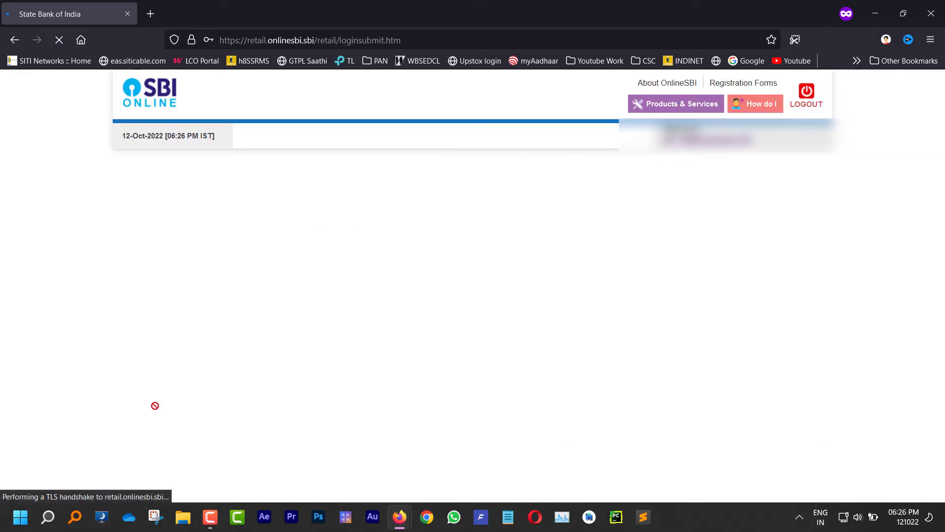
{"action": "left_click", "coordinate": [321, 235]}
{"action": "key", "text": "ctrl+v"}
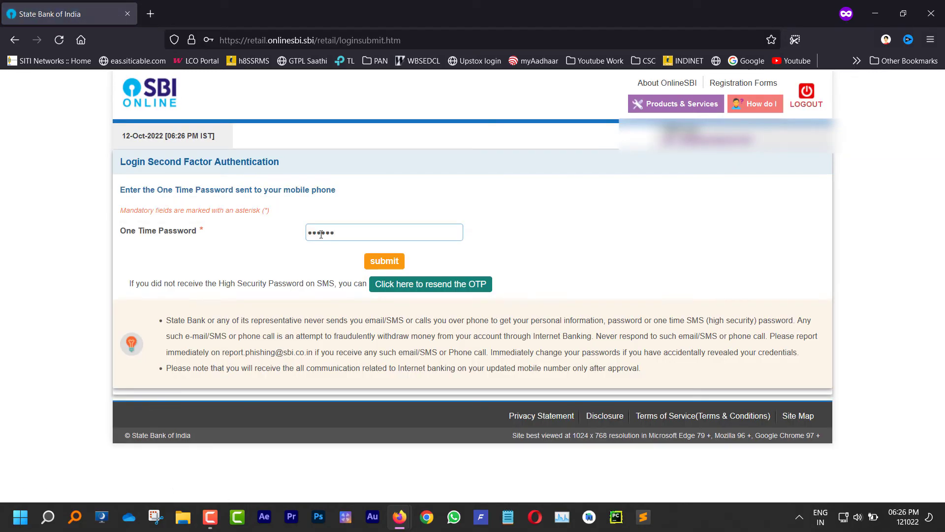
{"action": "key", "text": "Return"}
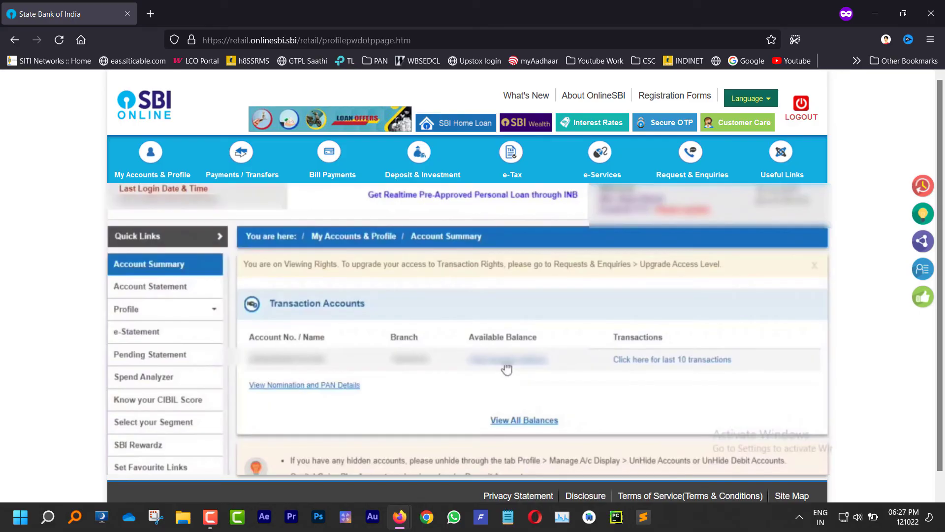